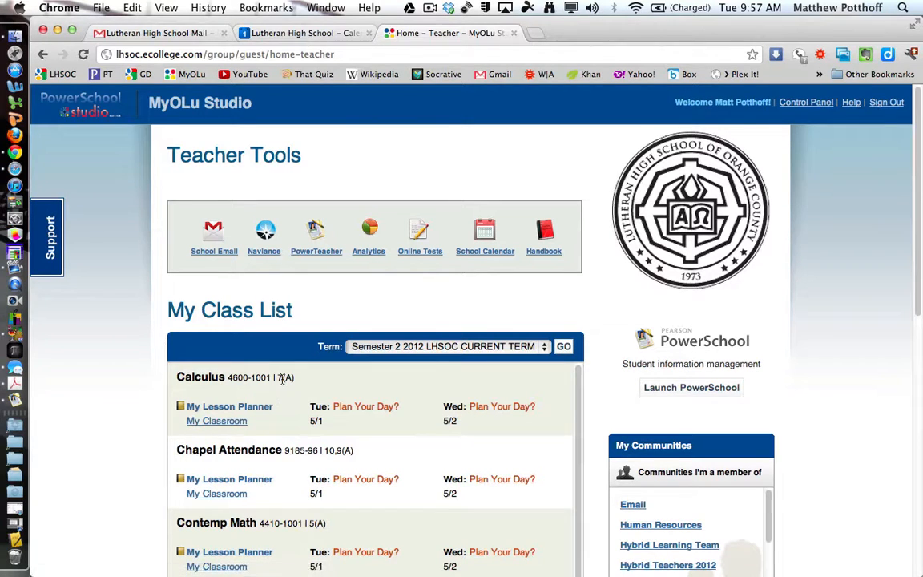
- Open the Calculus class's My Classroom home page from the Teacher Tools class list
left_click(224, 422)
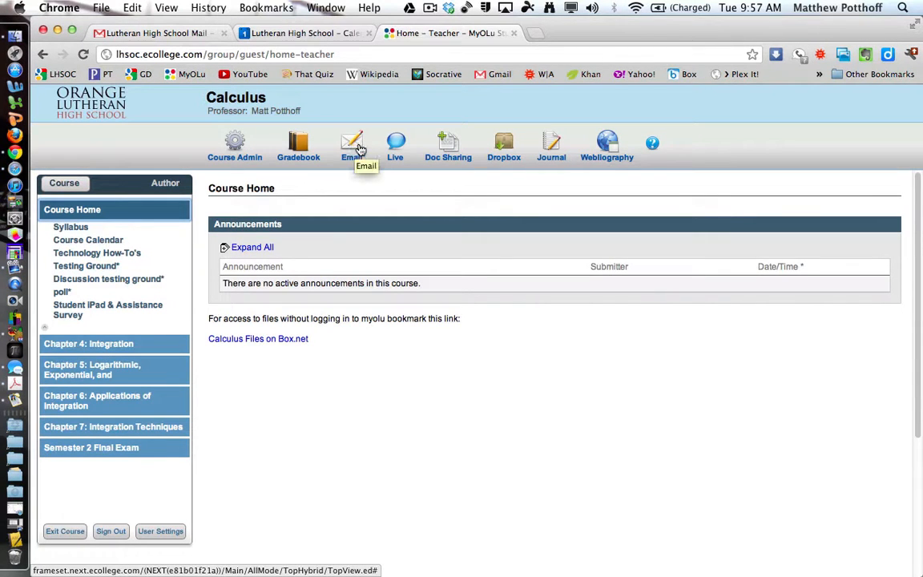
- Start a new course email addressed to (All Class Members)
left_click(354, 149)
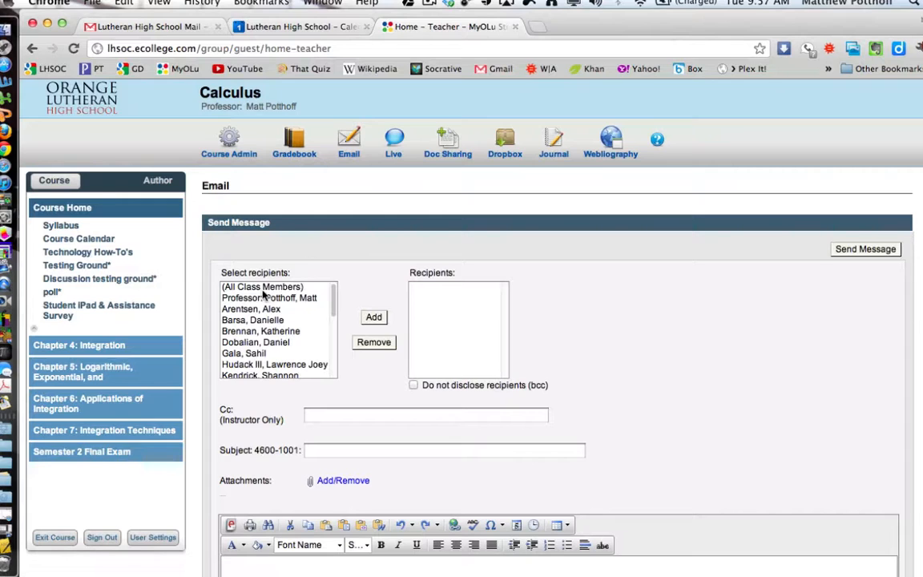
left_click(266, 287)
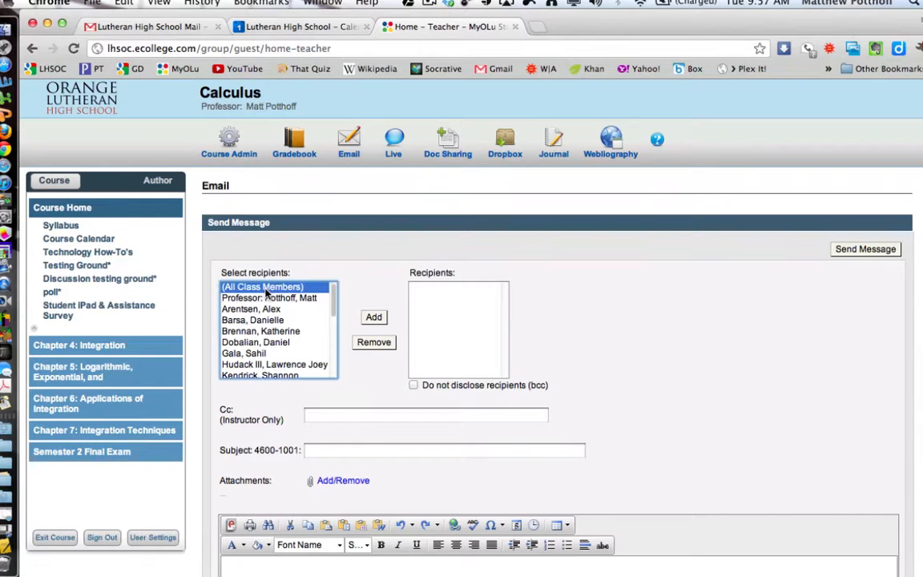
left_click(375, 317)
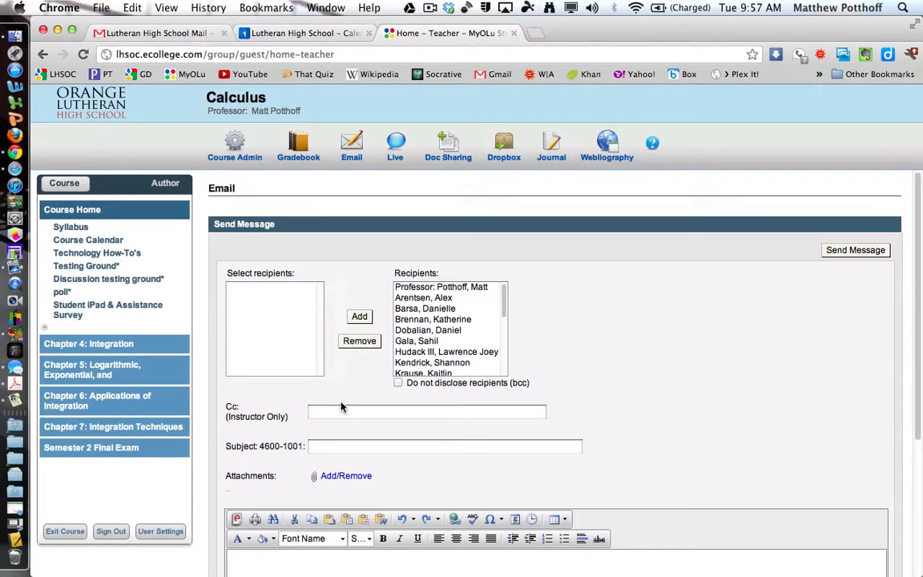
- Cc the instructor's e-mail address and enter the subject 'Calculus Calendar'
left_click(336, 415)
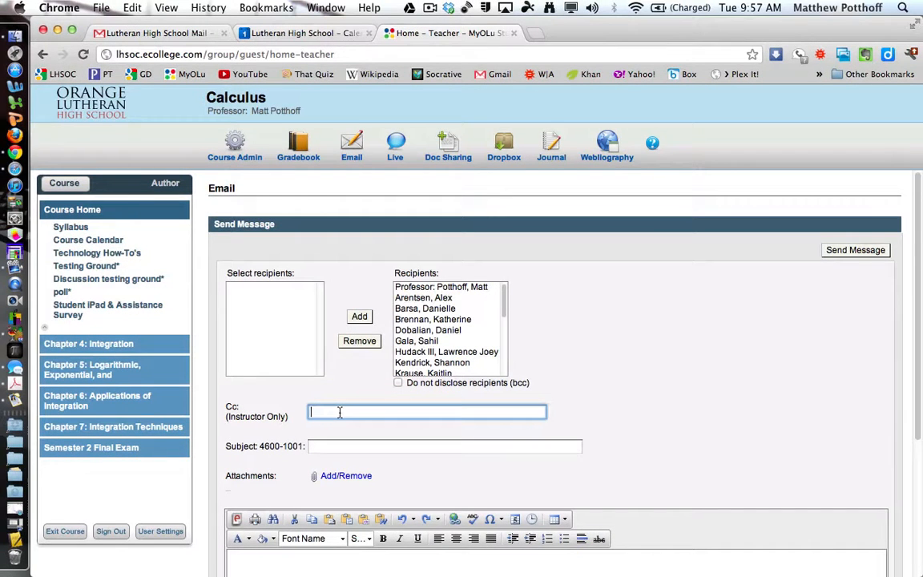
left_click(338, 444)
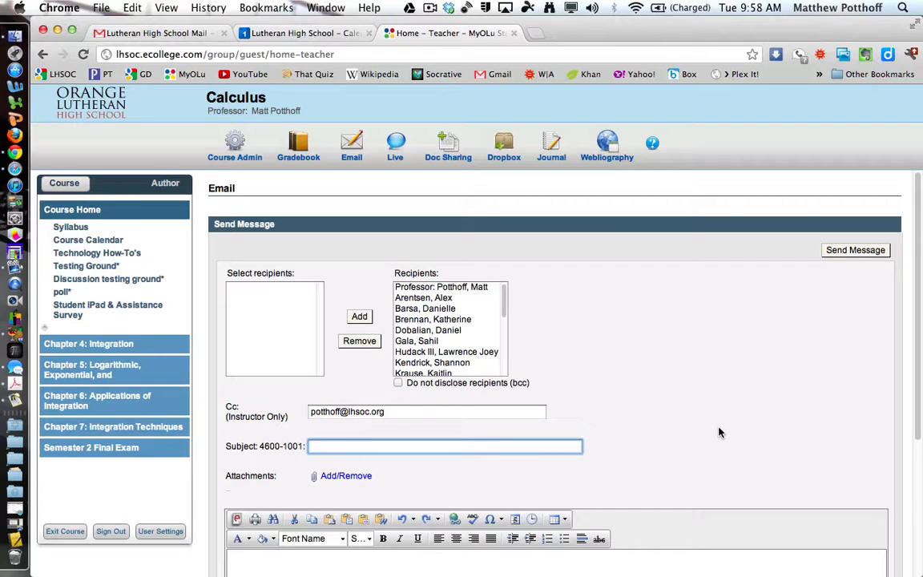
key("Down")
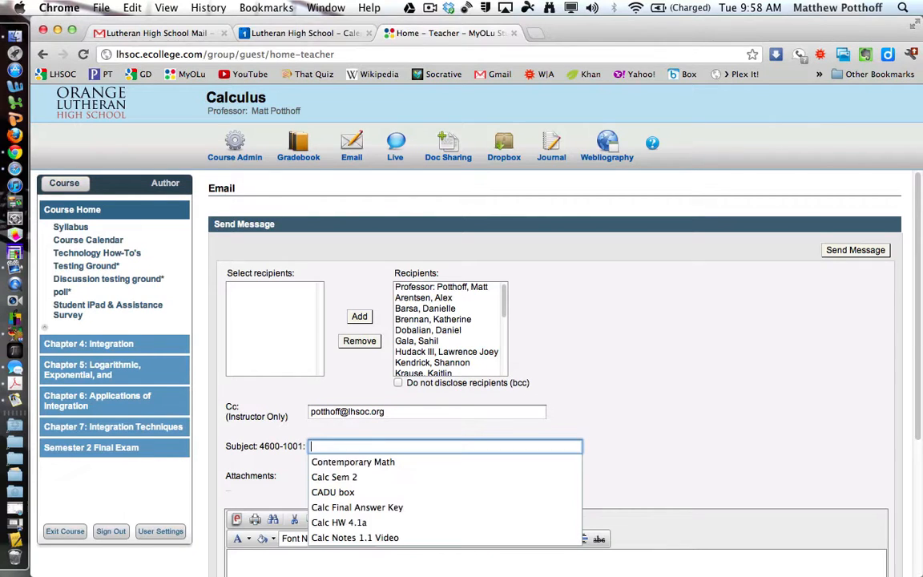
type("Calculus ")
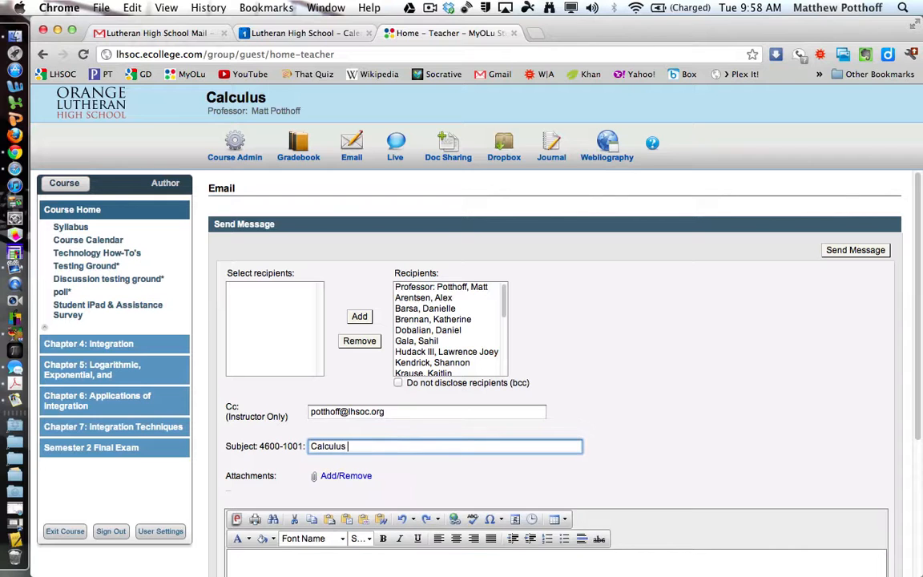
type("Calendar")
- Write 'Hi All', a note the Calculus Calendar is shared with iPad syncing help offered, and a signature
scroll(709, 429, "down", 5)
left_click(454, 429)
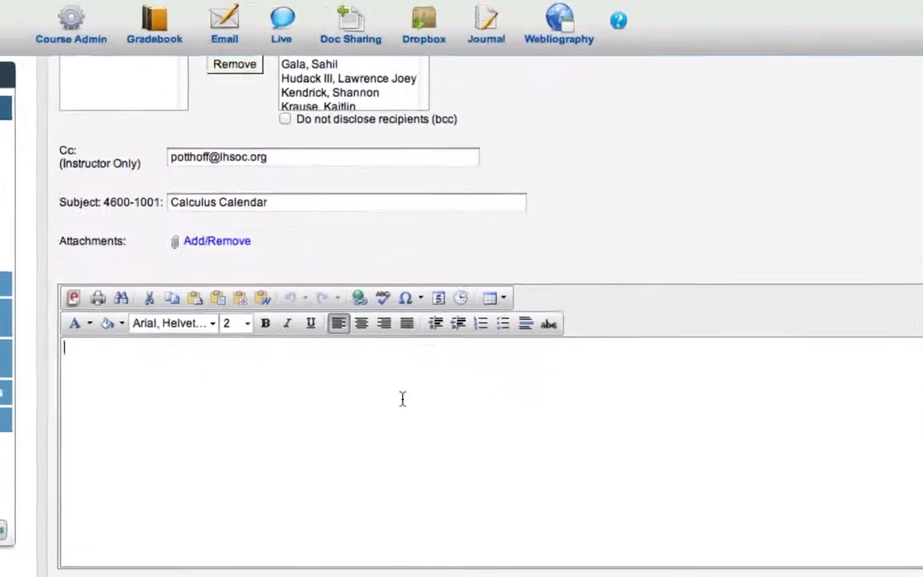
type("Hi All,")
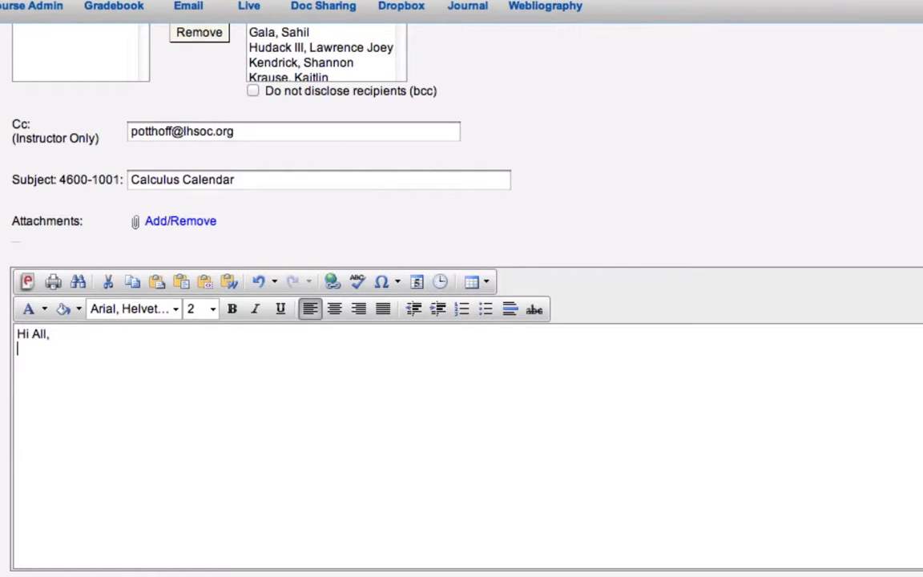
key("Return")
type("I am sending your")
key("BackSpace")
key("BackSpace")
type("an ")
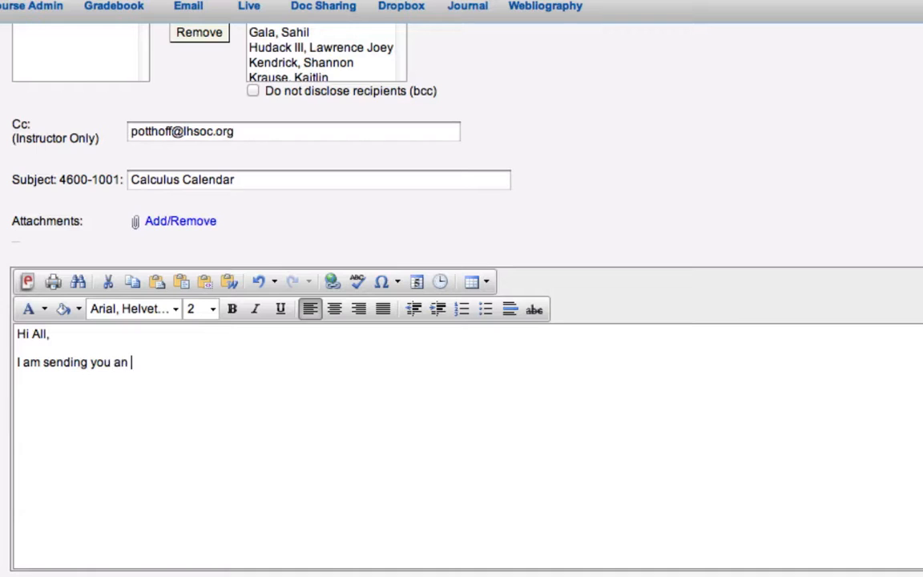
type("email rem")
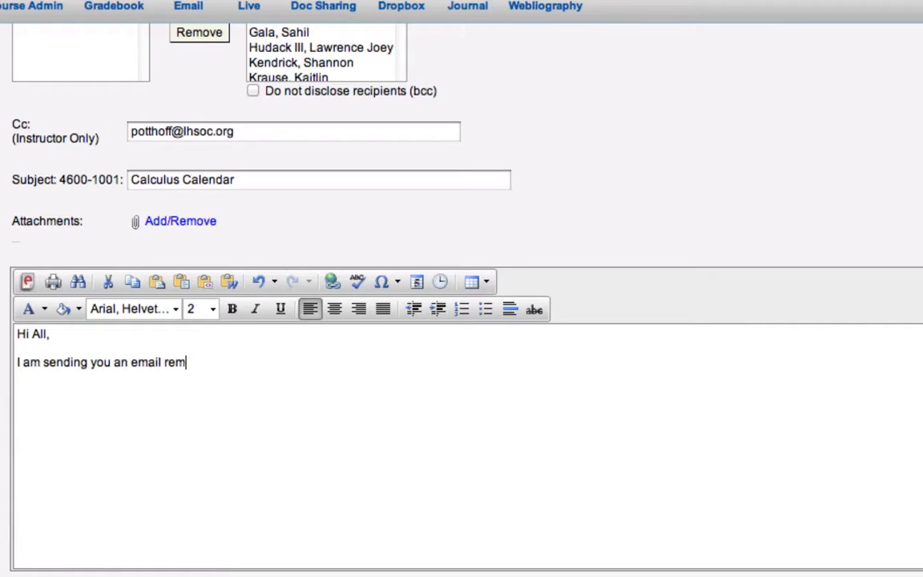
type("inding you that ")
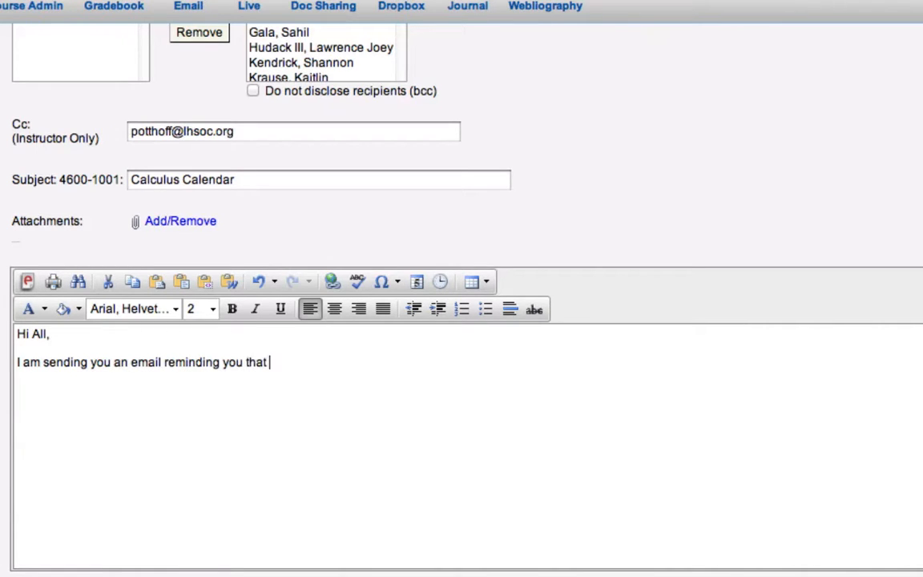
type("I've shared m")
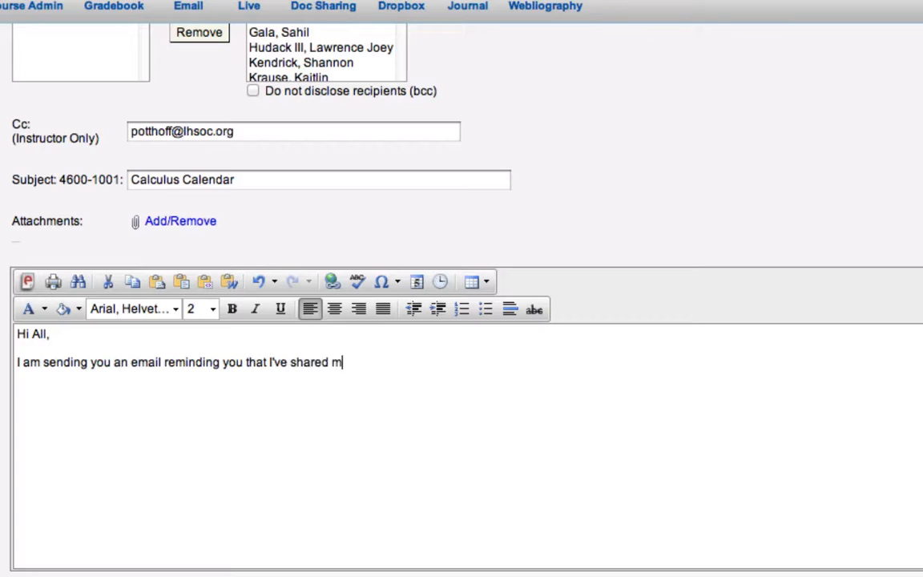
type("y Calculus ")
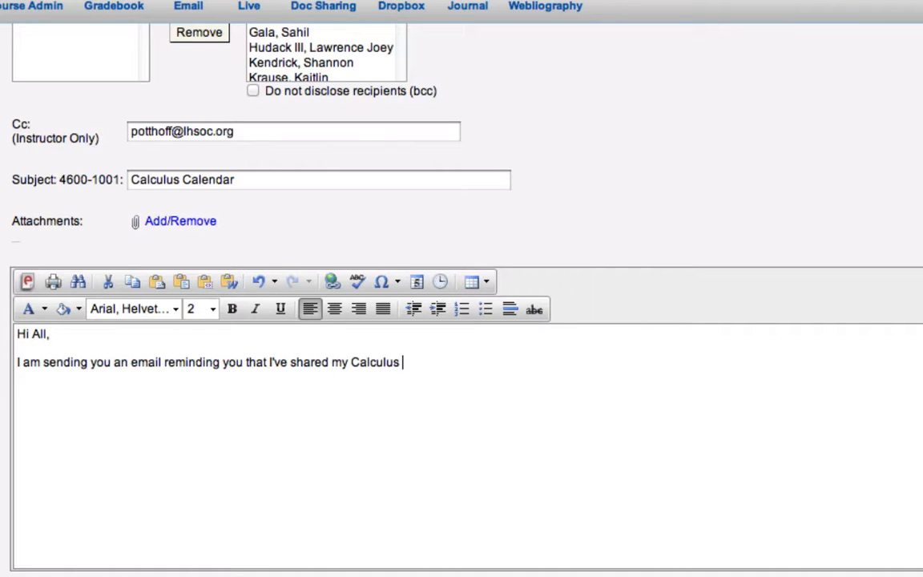
type("Calendar with yo")
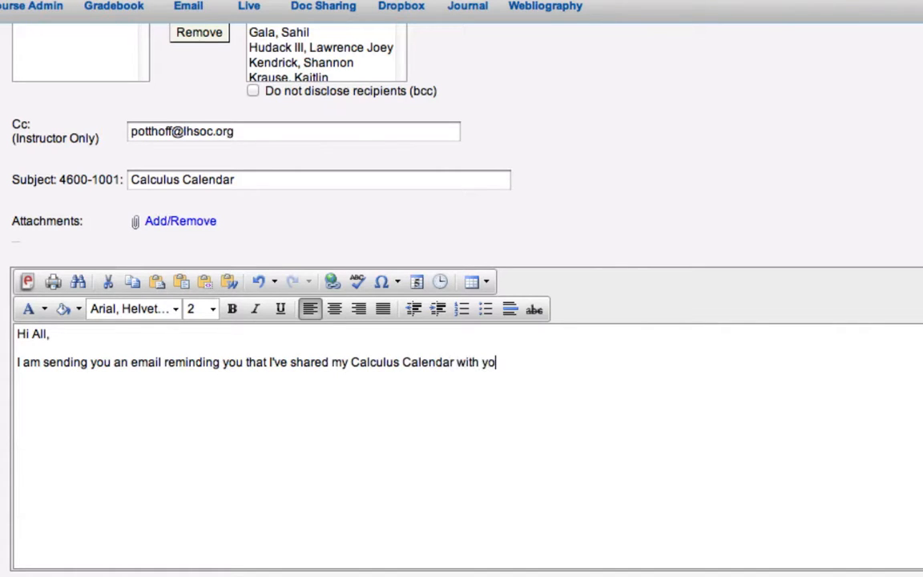
type("u.  If you want to syn")
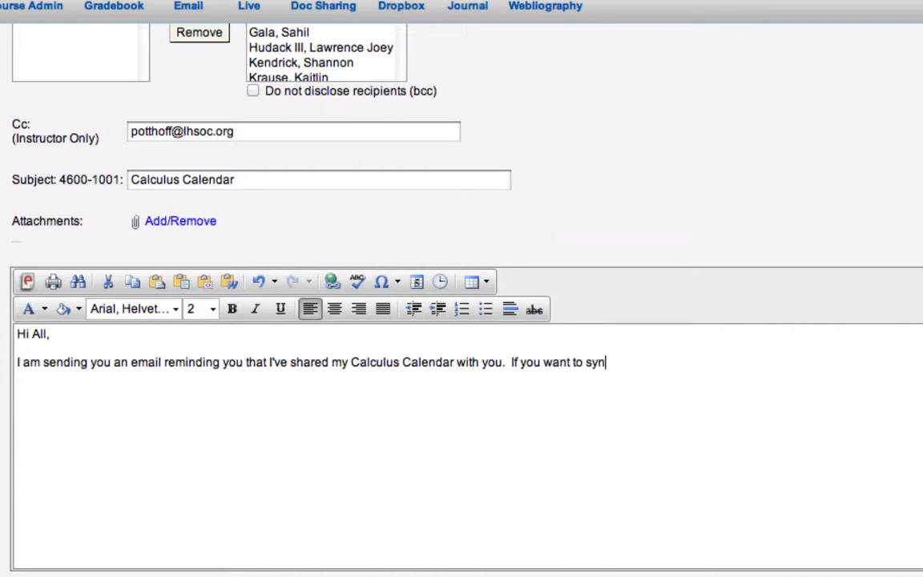
type("c it to your ip")
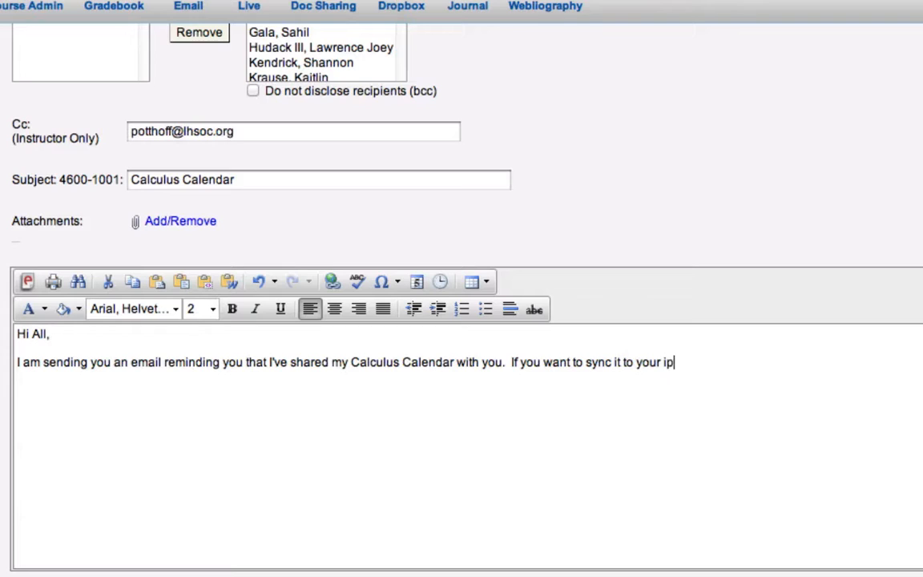
type("ad, I can show you how!")
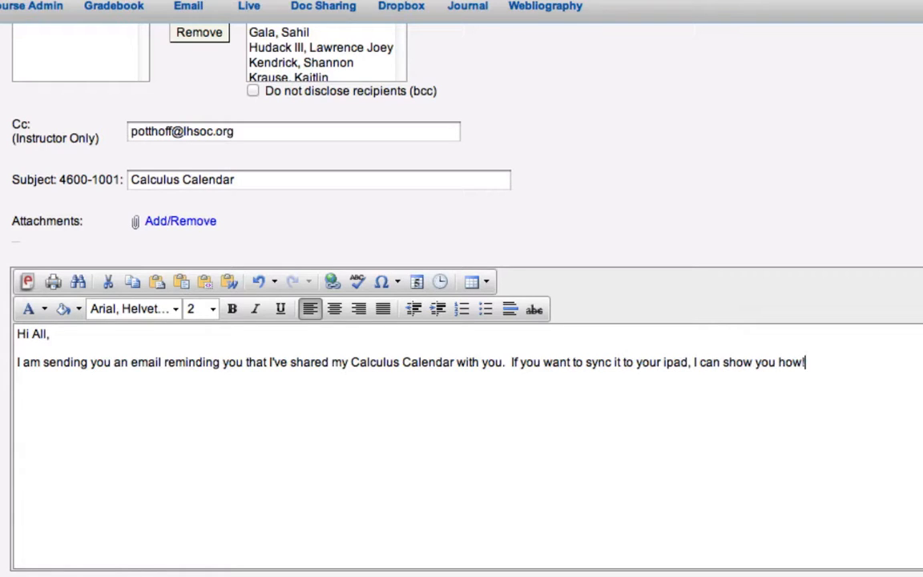
key("Return")
type("Mr. Potthoff")
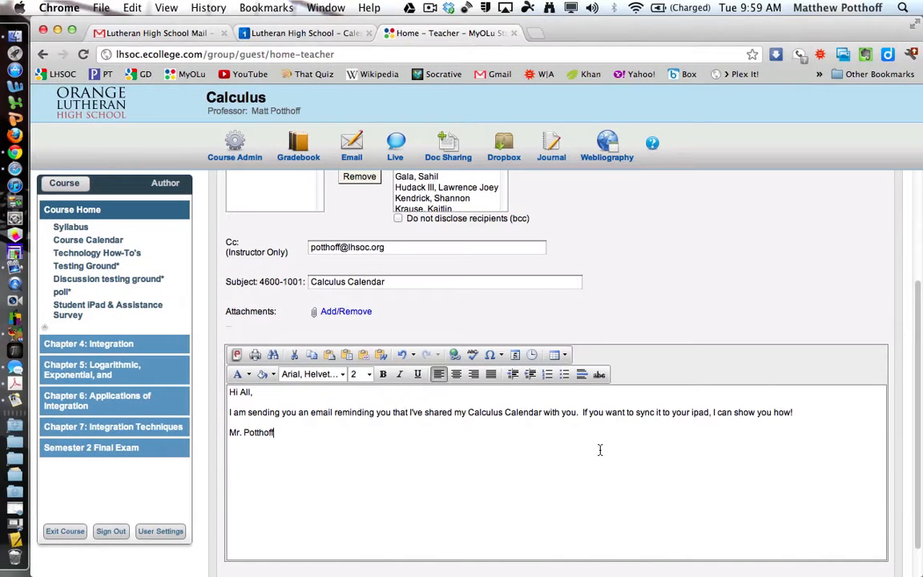
- Send the Calculus Calendar message to the whole class
scroll(599, 450, "up", 3)
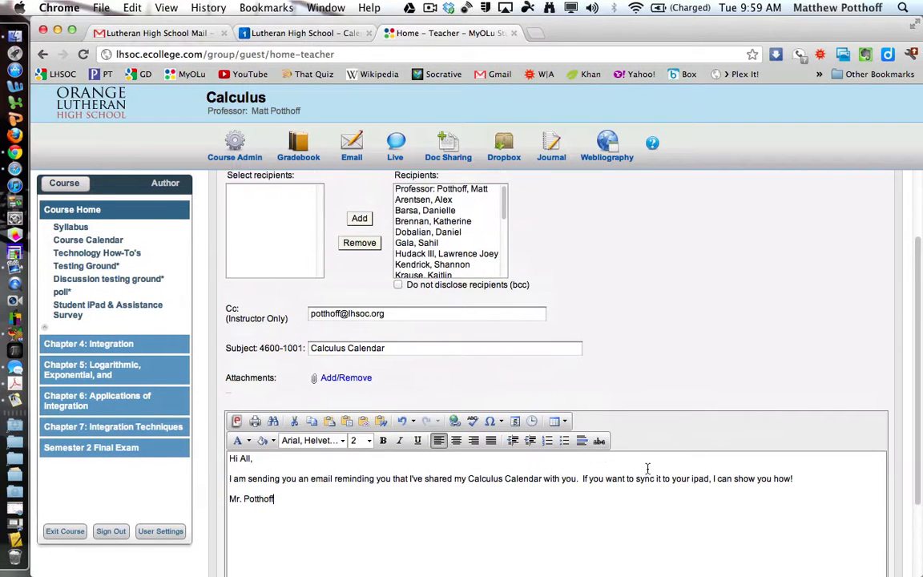
scroll(706, 481, "up", 3)
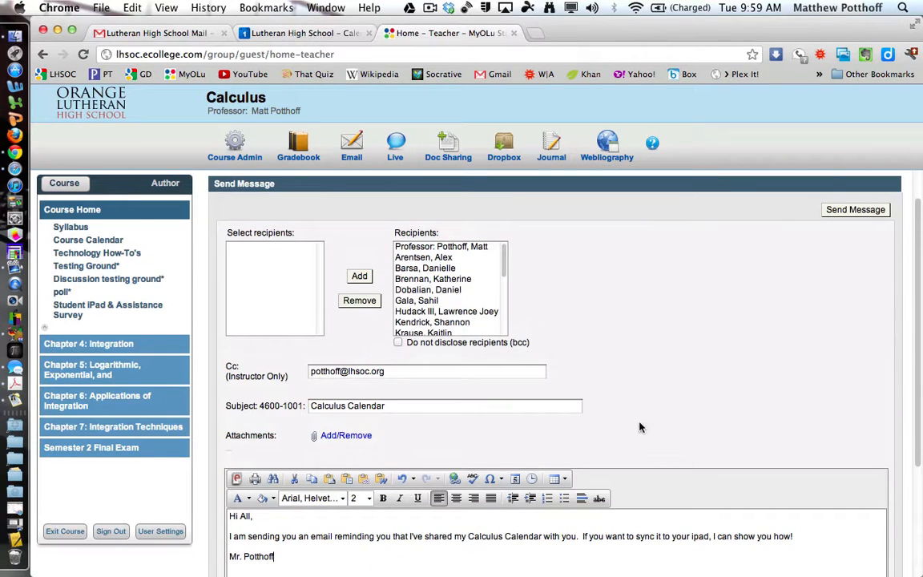
left_click(863, 213)
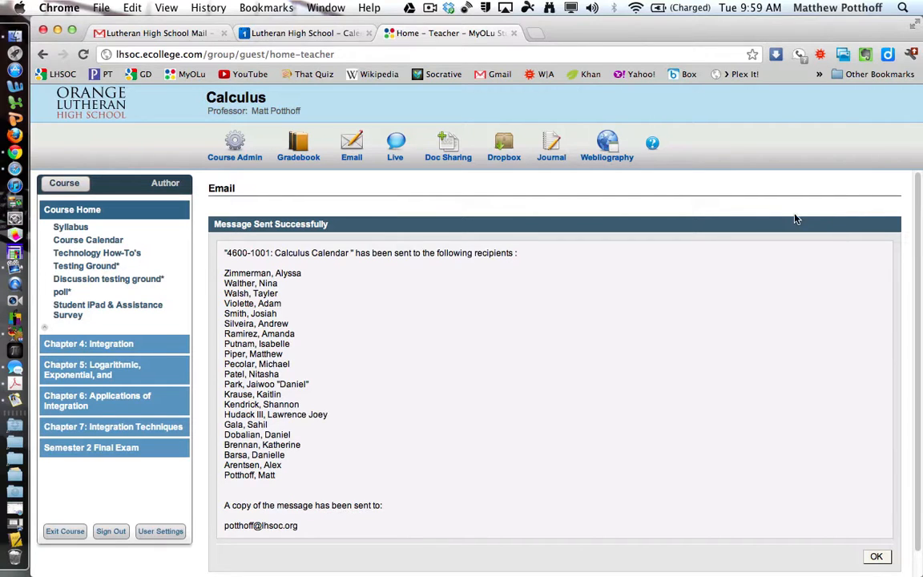
- In the school Gmail inbox, open the received Calculus Calendar message and show its full recipient list
left_click(167, 35)
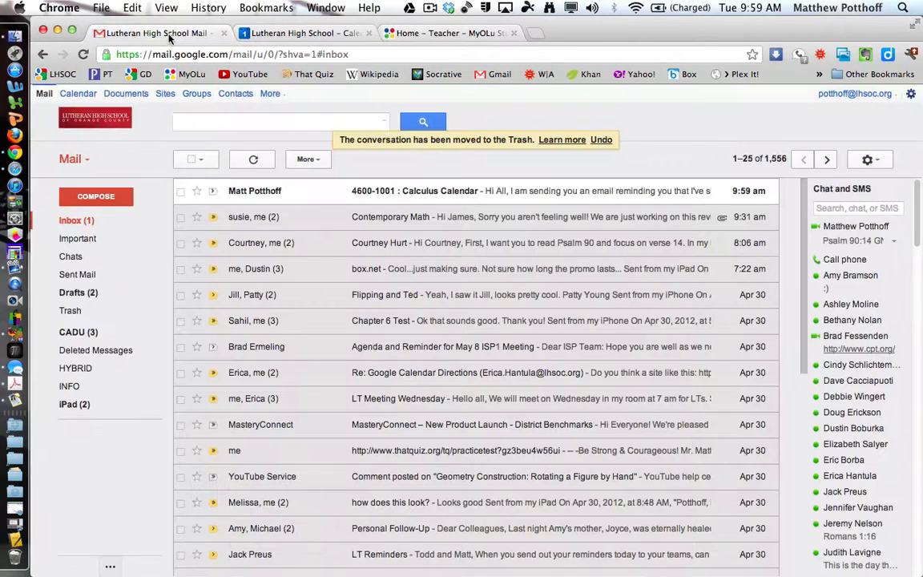
left_click(253, 194)
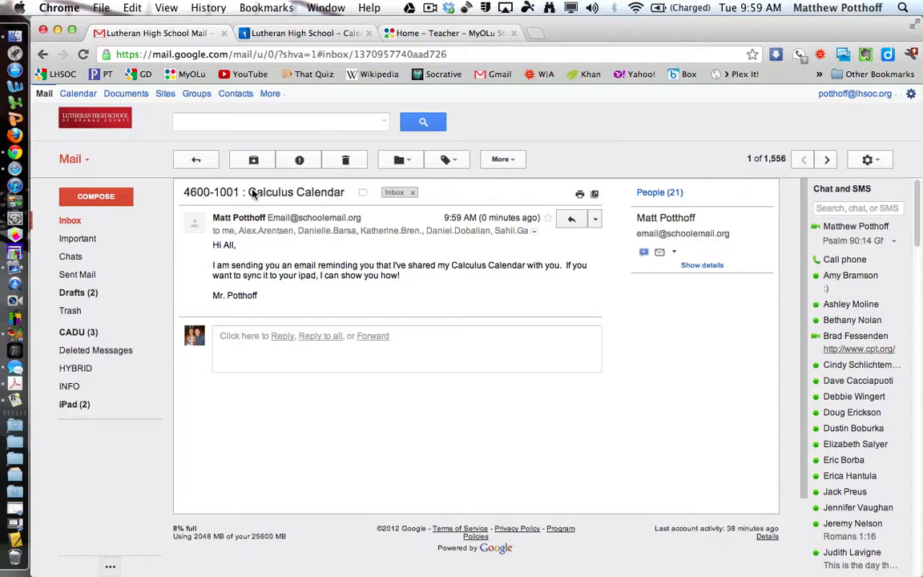
left_click(534, 233)
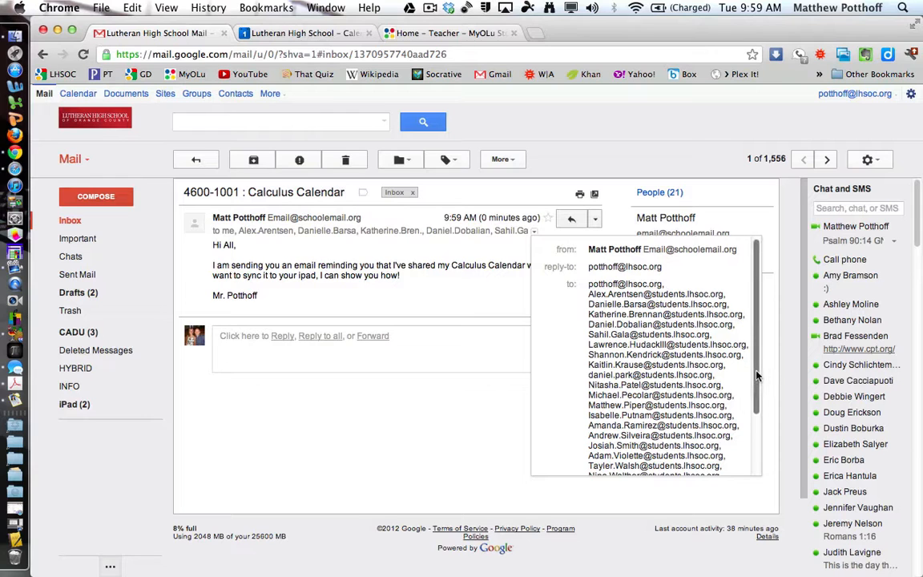
- Select all the student recipient addresses and copy them
mouse_move(758, 377)
left_mouse_down()
mouse_move(756, 426)
mouse_move(755, 391)
left_mouse_up()
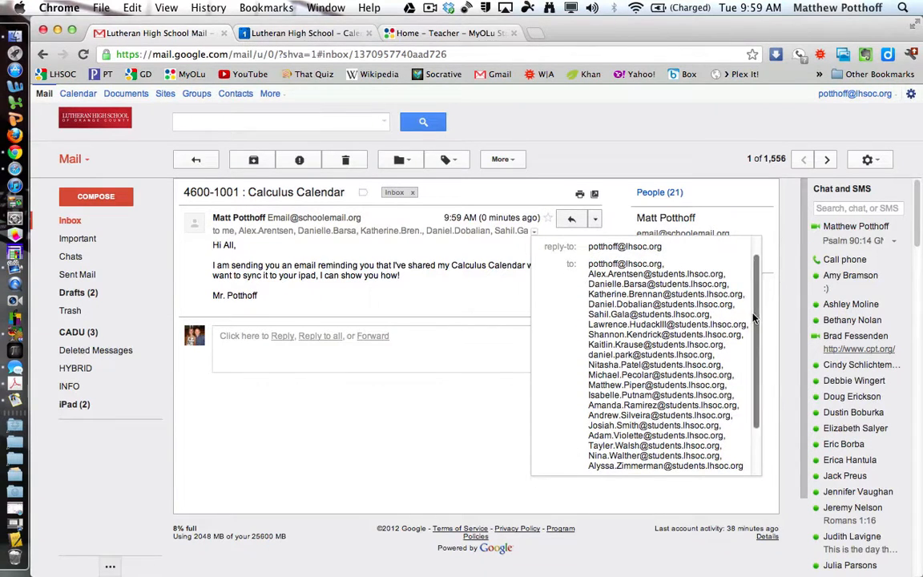
scroll(681, 290, "down", 1)
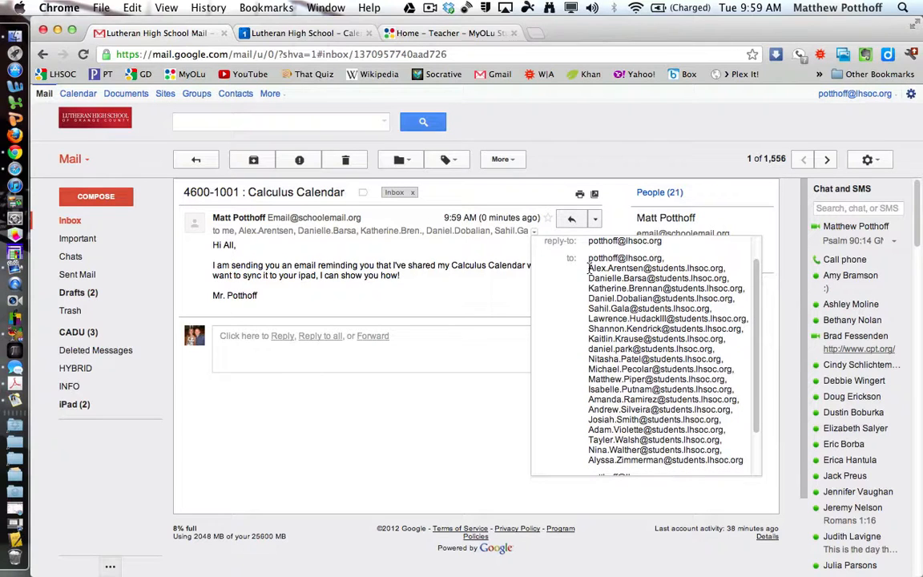
left_click_drag(589, 268, 746, 460)
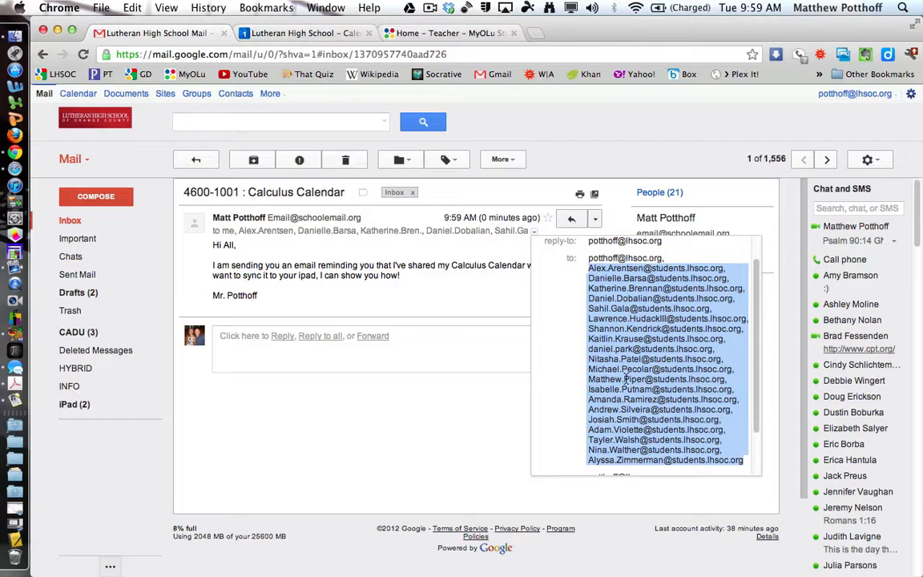
right_click(627, 380)
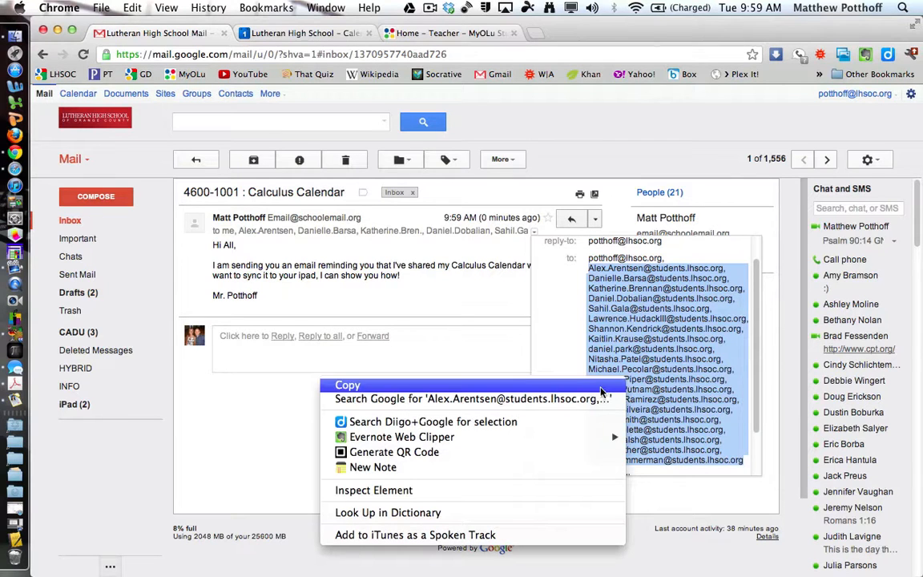
left_click(597, 388)
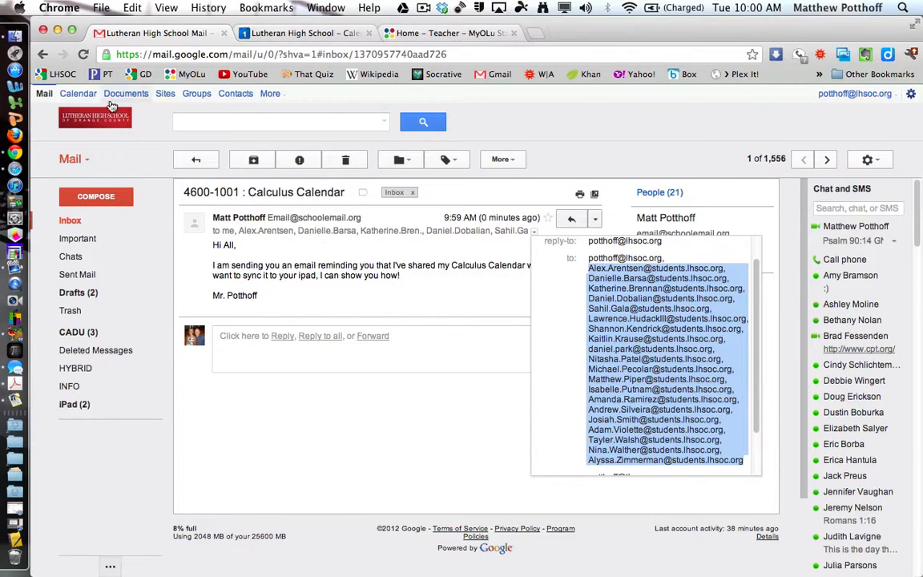
- In Google Calendar, choose Share this Calendar for the P.7 Calculus calendar
left_click(80, 95)
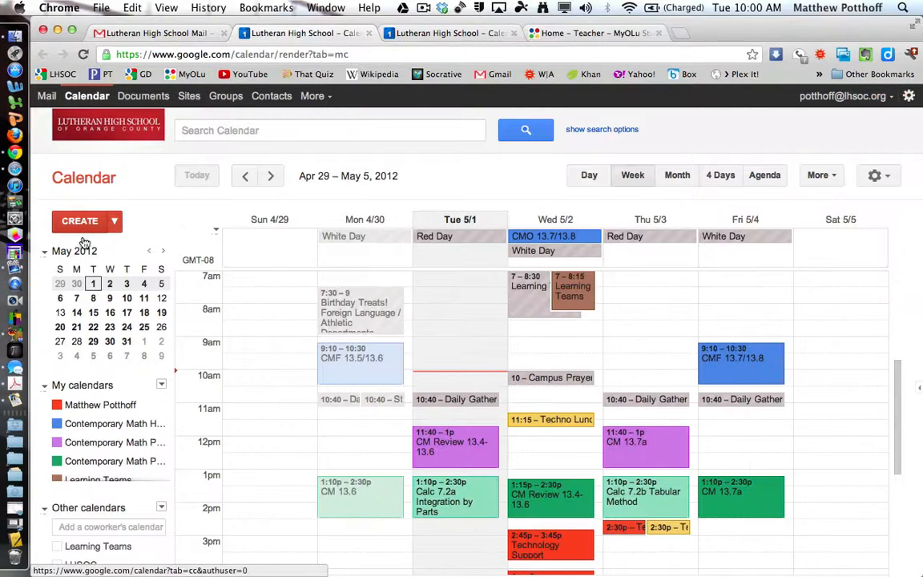
scroll(113, 432, "down", 5)
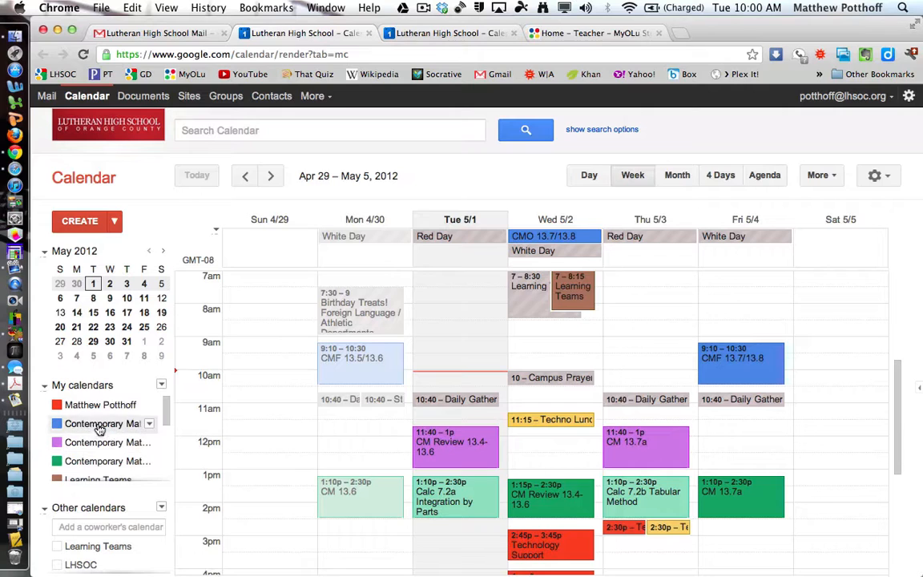
scroll(100, 431, "down", 3)
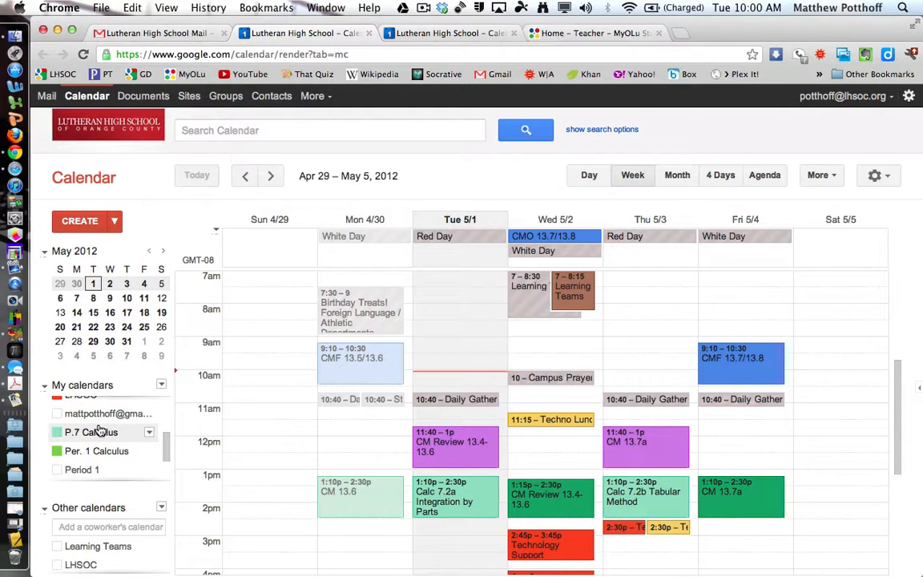
left_click(149, 433)
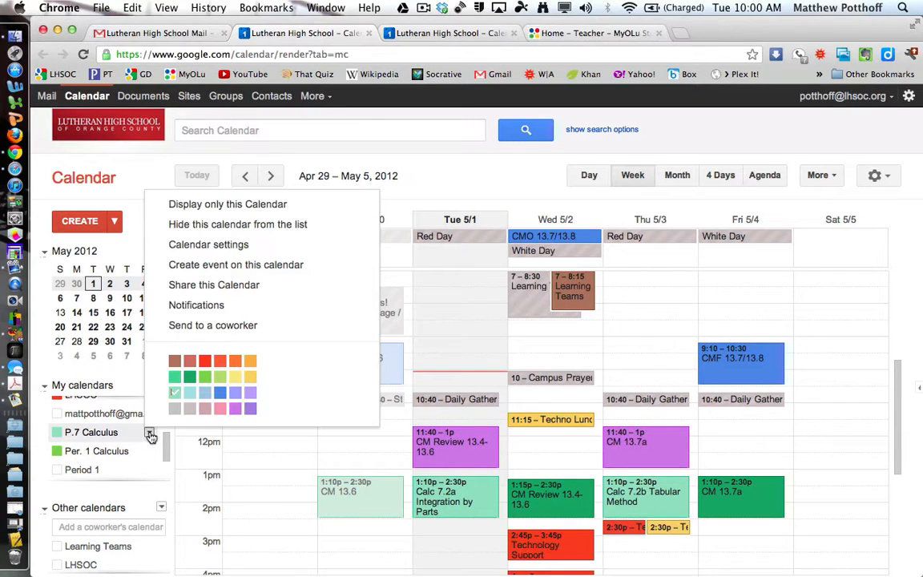
left_click(206, 287)
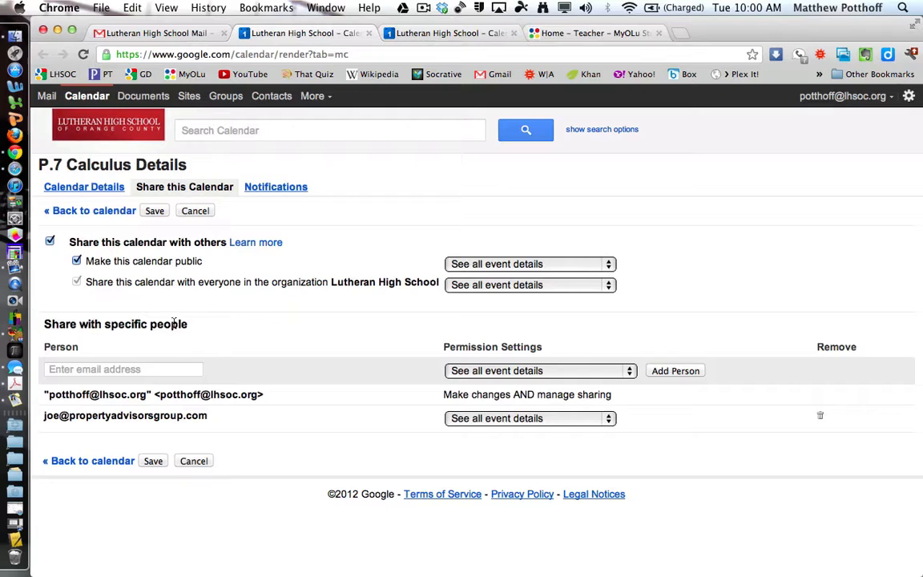
- Paste the student addresses into the share field and add them with See all event details permission
left_click(74, 370)
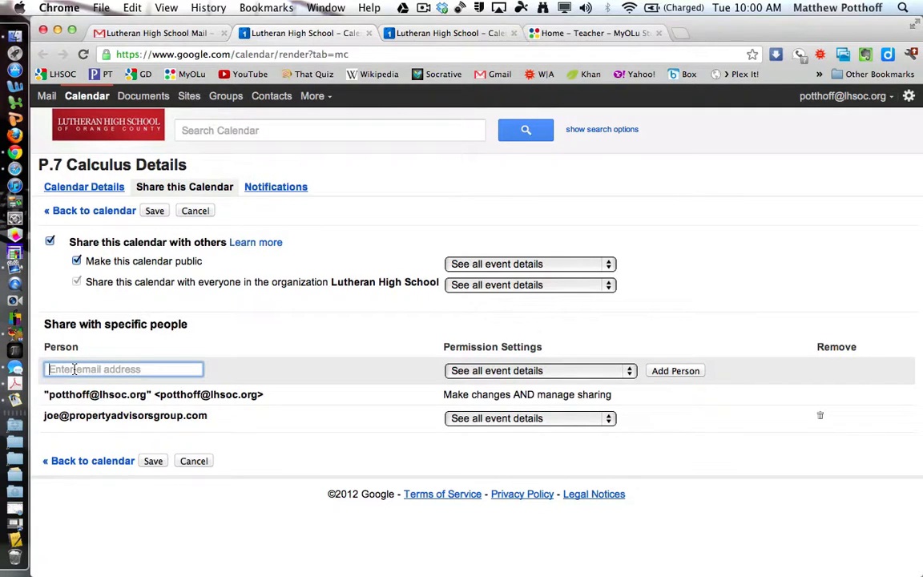
right_click(74, 371)
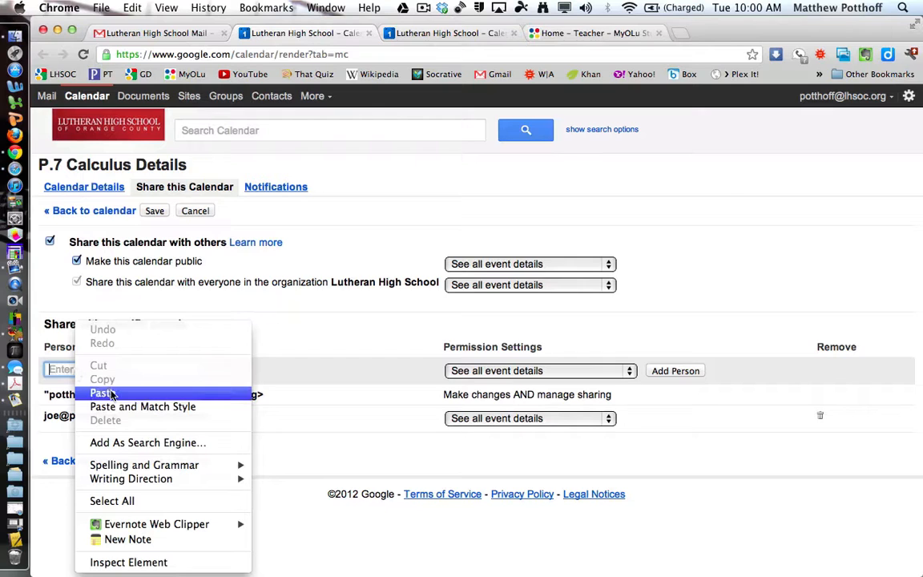
left_click(103, 393)
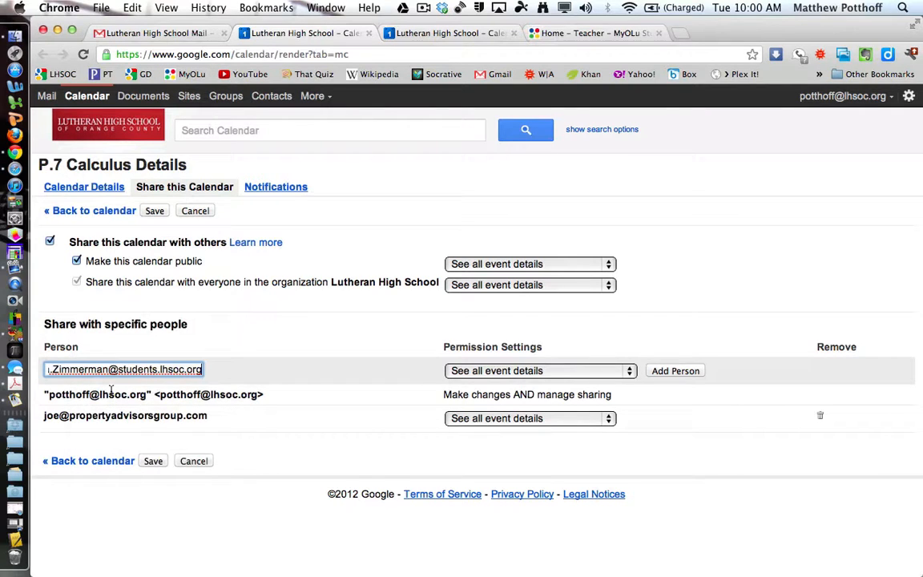
left_click_drag(71, 371, 614, 377)
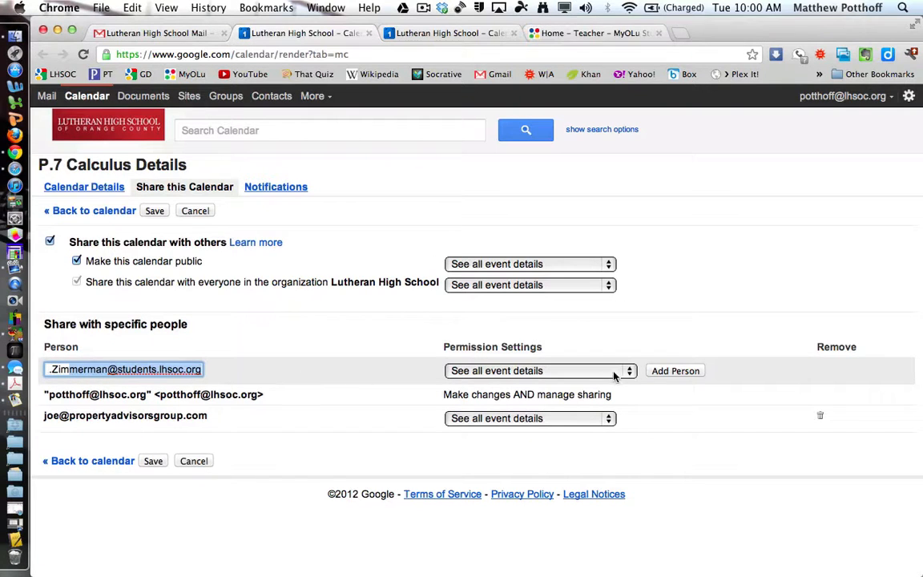
left_click(615, 371)
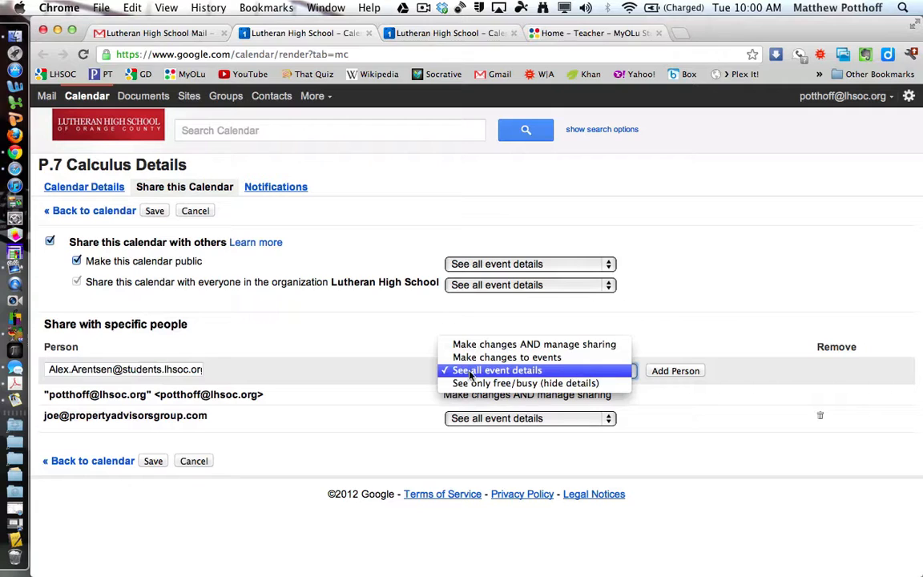
left_click(545, 373)
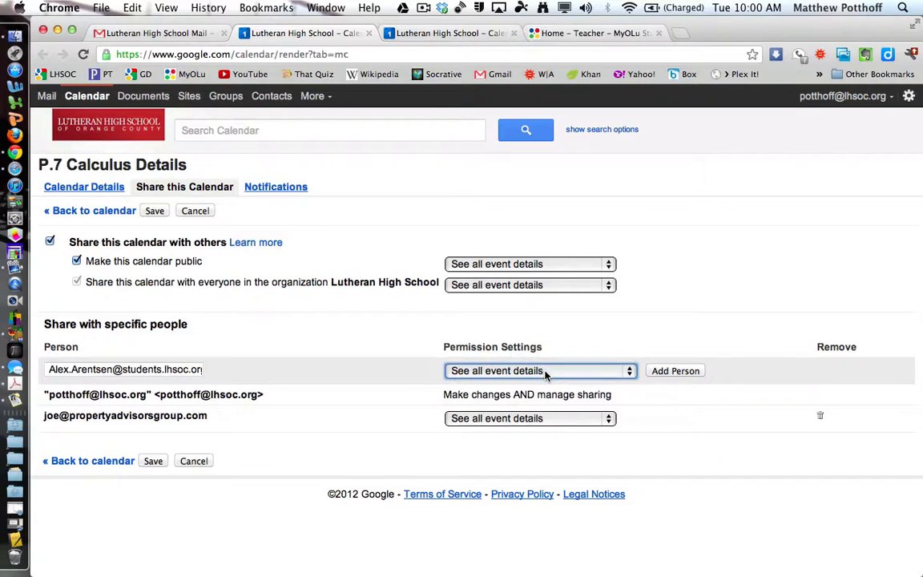
left_click(676, 371)
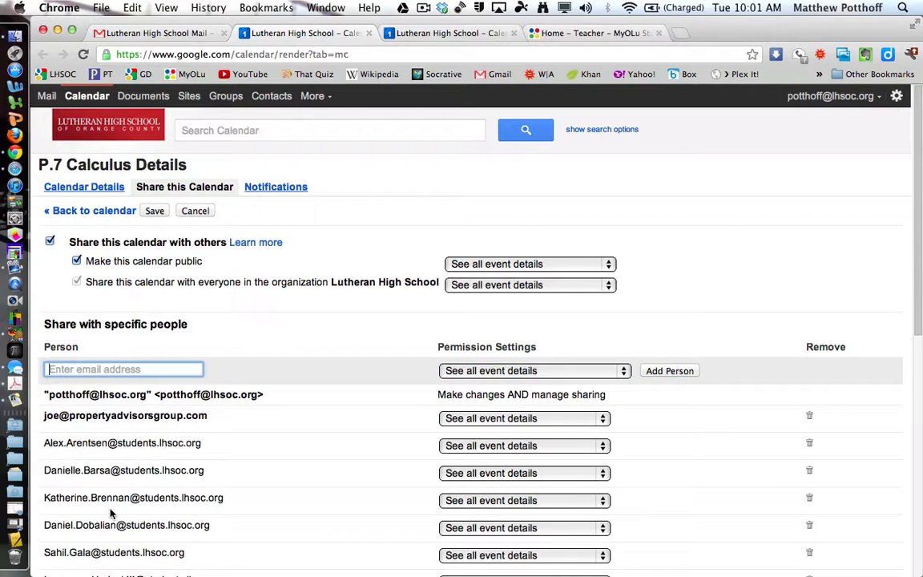
scroll(96, 513, "down", 5)
scroll(110, 513, "down", 8)
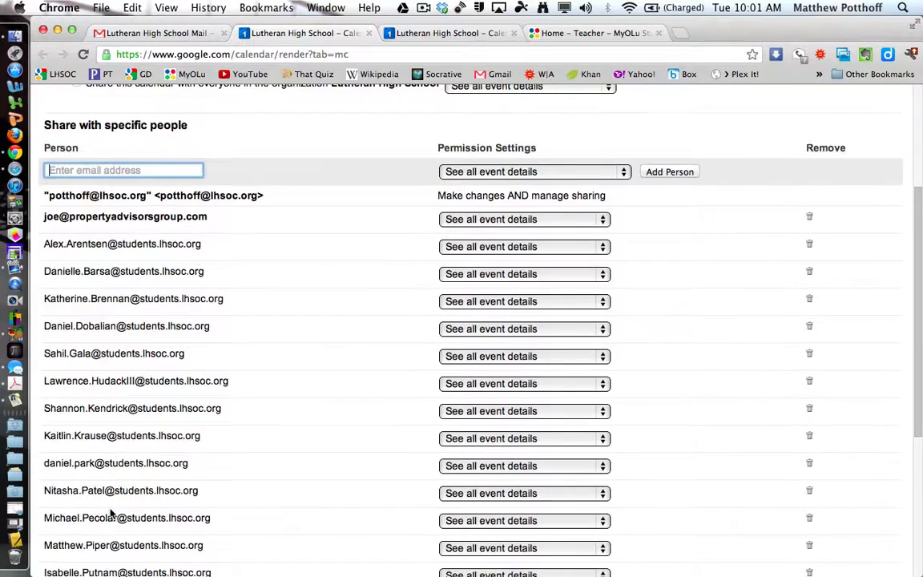
scroll(111, 513, "down", 4)
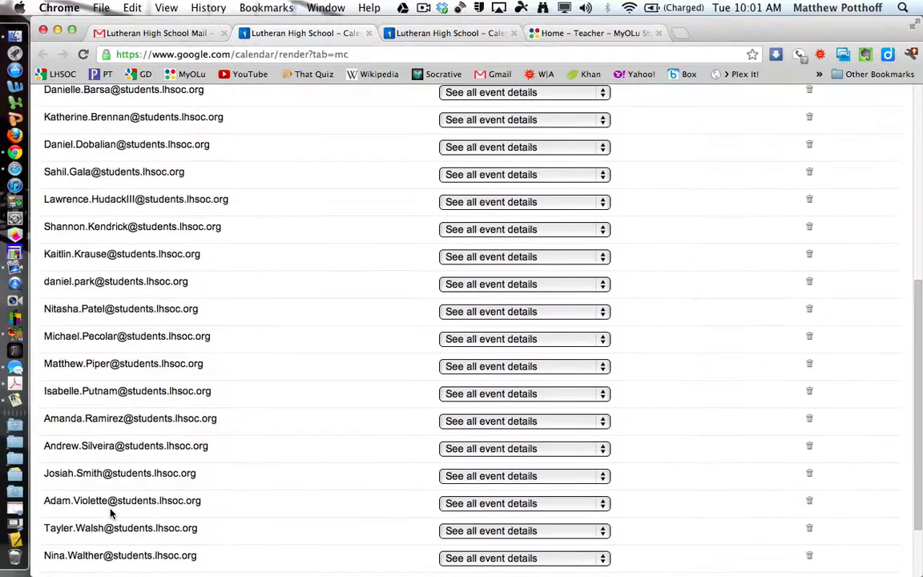
scroll(110, 512, "up", 11)
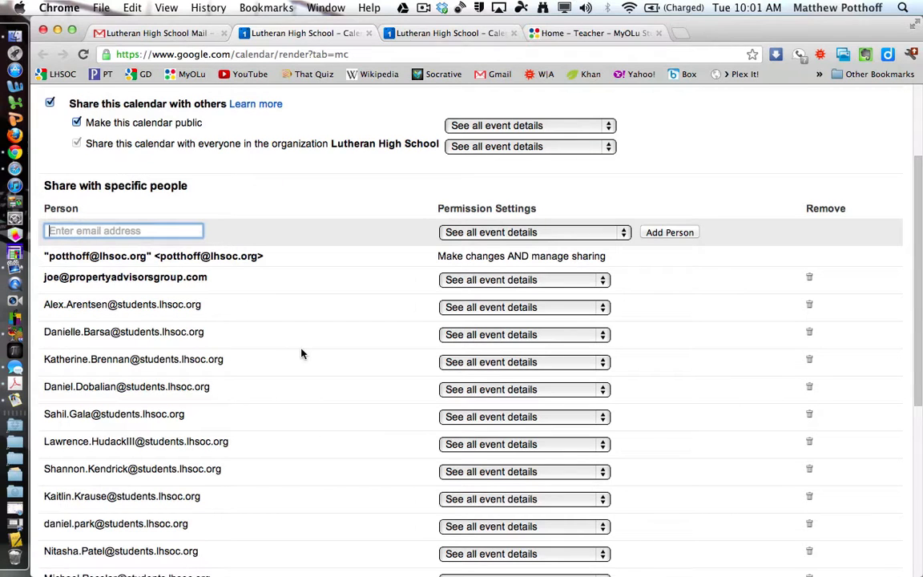
scroll(301, 353, "up", 3)
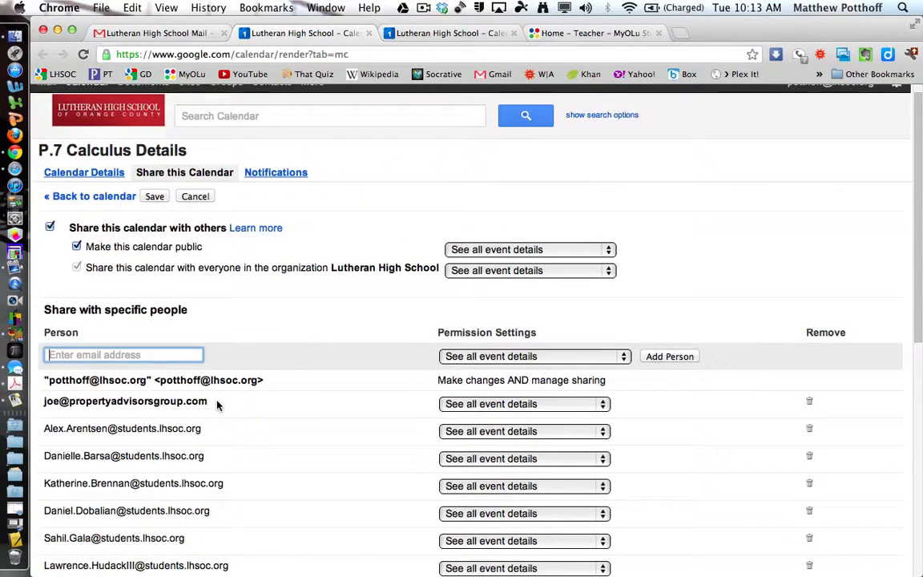
left_click_drag(210, 400, 44, 404)
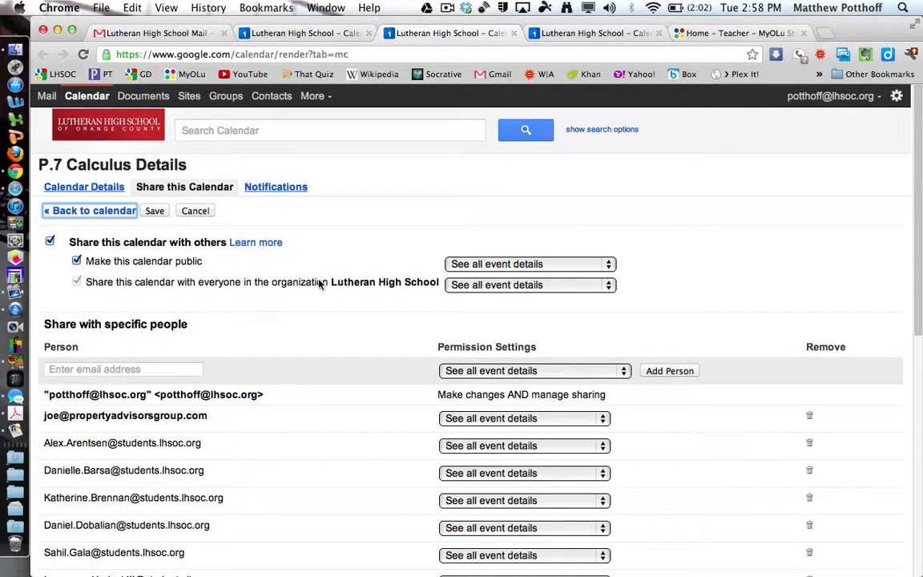
- Save the P.7 Calculus sharing changes and confirm sharing with addresses outside the organization
left_click(154, 212)
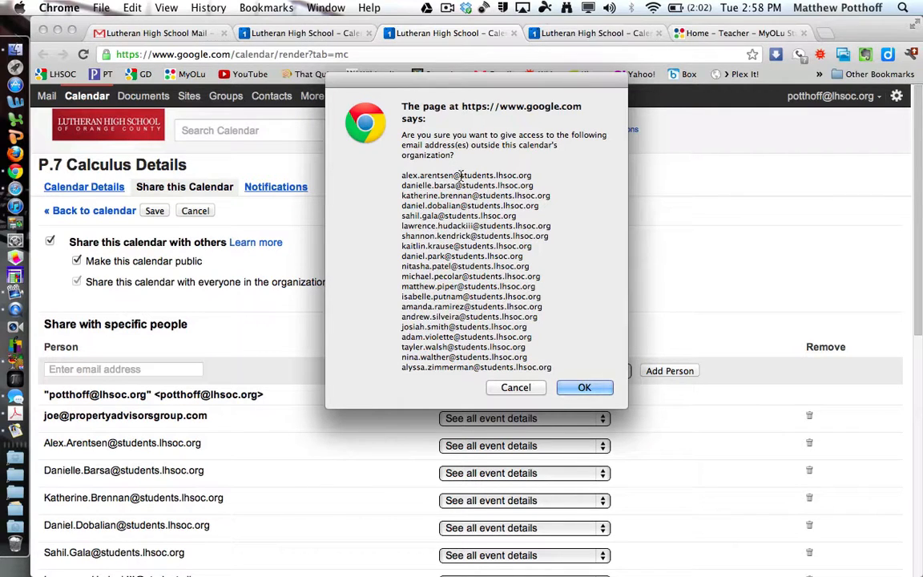
left_click_drag(462, 174, 494, 175)
left_click(587, 387)
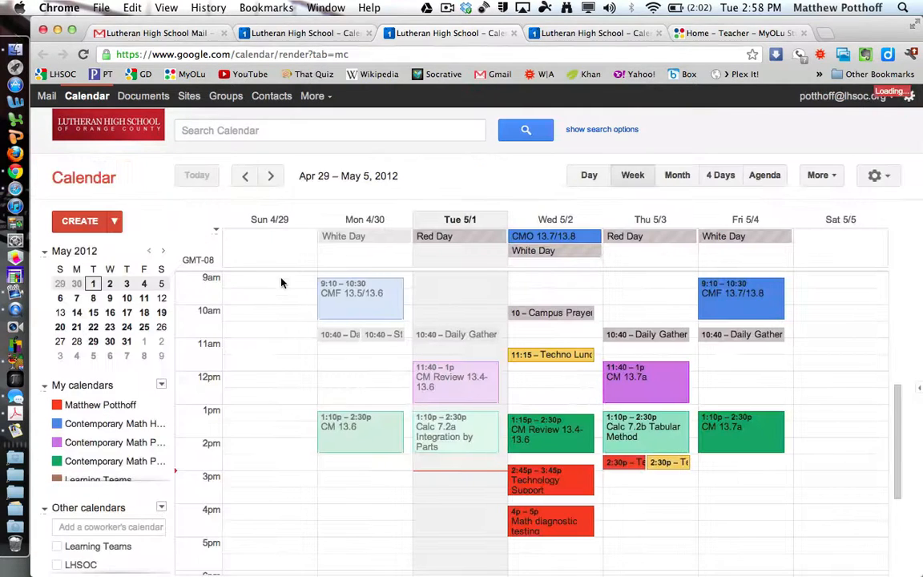